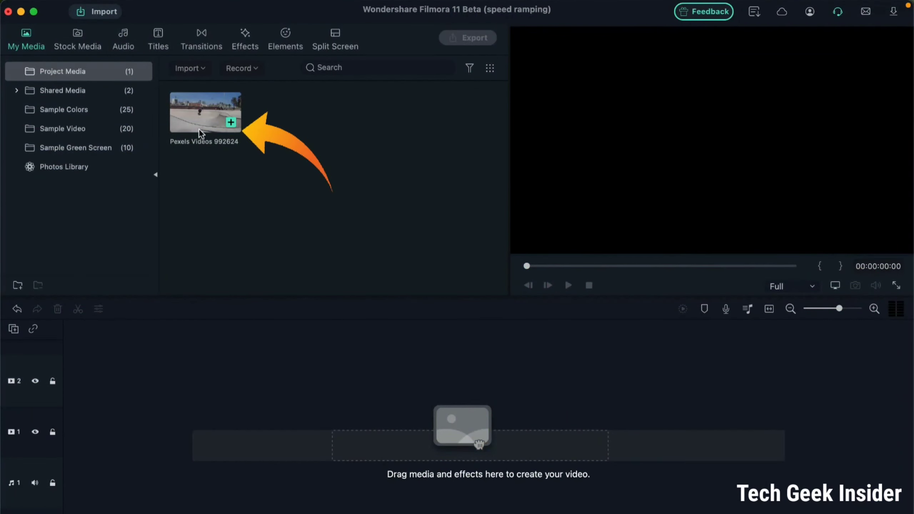
# - Preview the Pexels Videos 992624 skatepark clip from My Media in the player
pyautogui.click(198, 121)
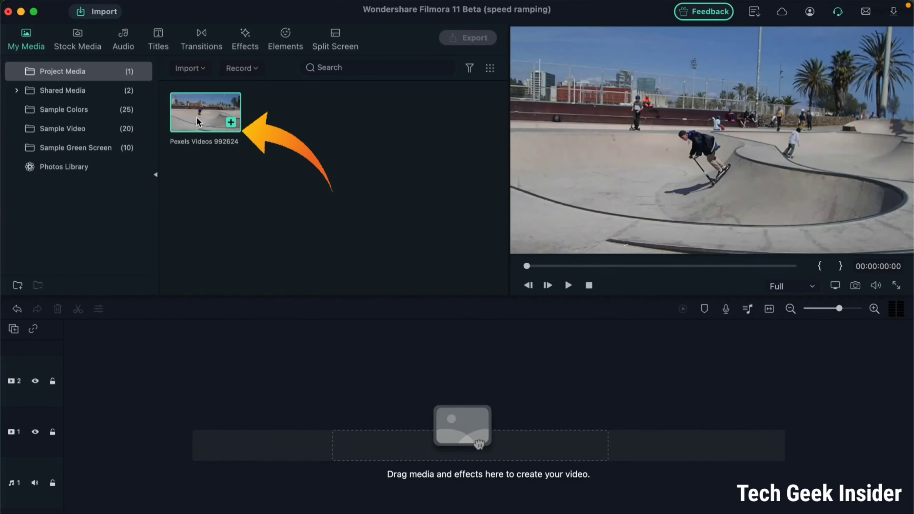
# - Drag the skatepark clip onto video track 1 at zero and select it on the timeline
pyautogui.moveTo(198, 121); pyautogui.dragTo(68, 430)
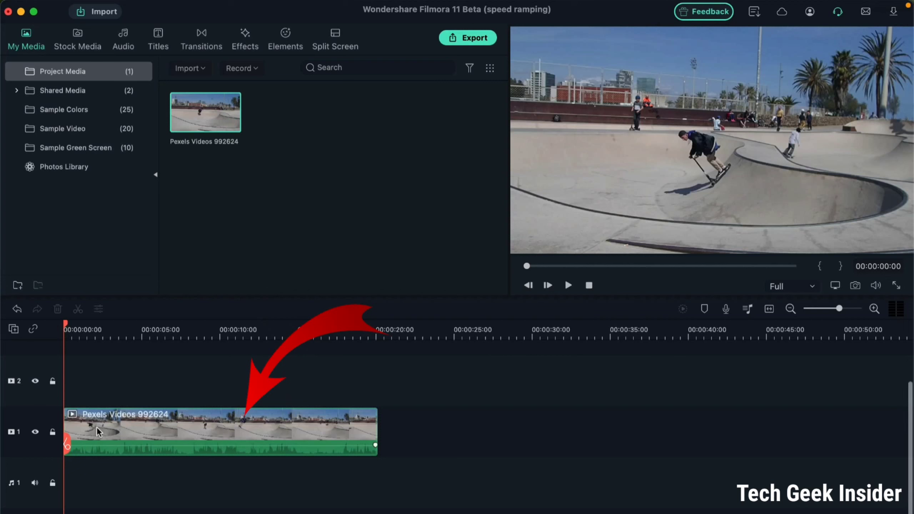
pyautogui.click(151, 426)
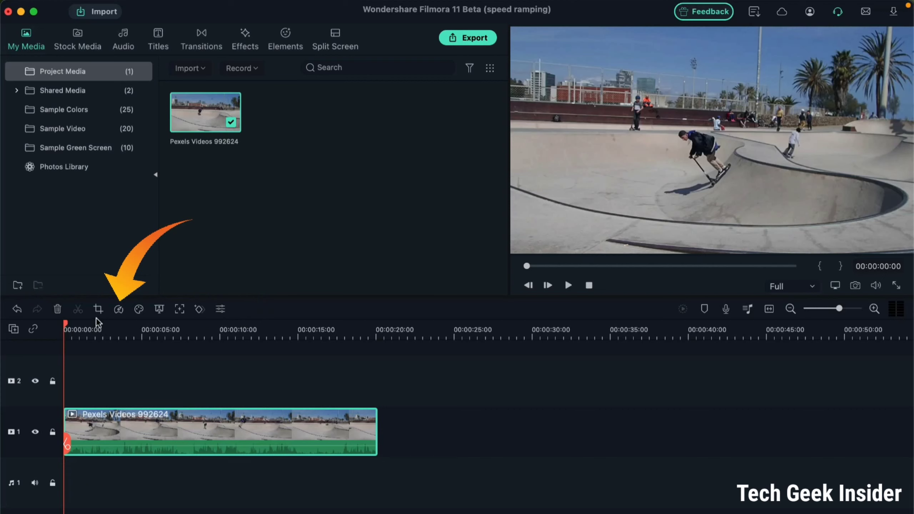
# - Choose Speed Ramping from the timeline Speed dropdown to show the clip's 1.00x speed settings
pyautogui.click(119, 309)
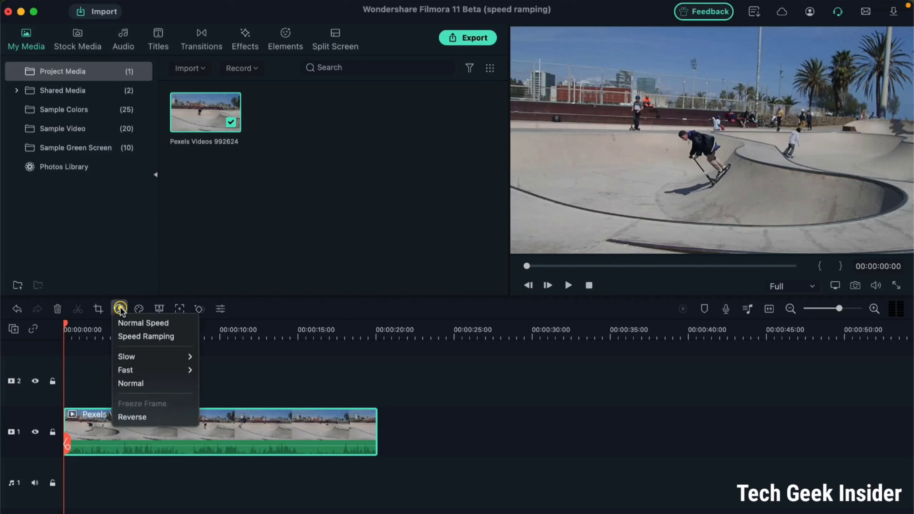
pyautogui.click(129, 337)
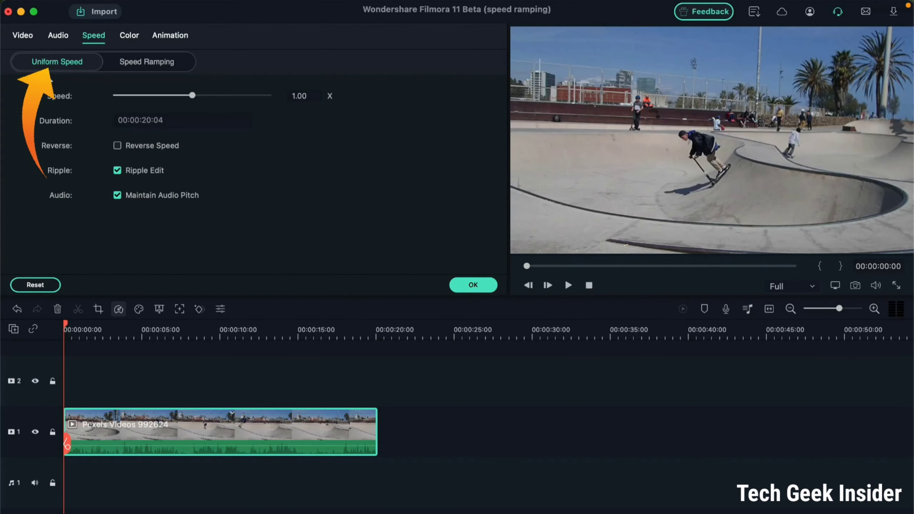
# - Switch the Speed panel to the Speed Ramping tab to list its presets
pyautogui.click(134, 63)
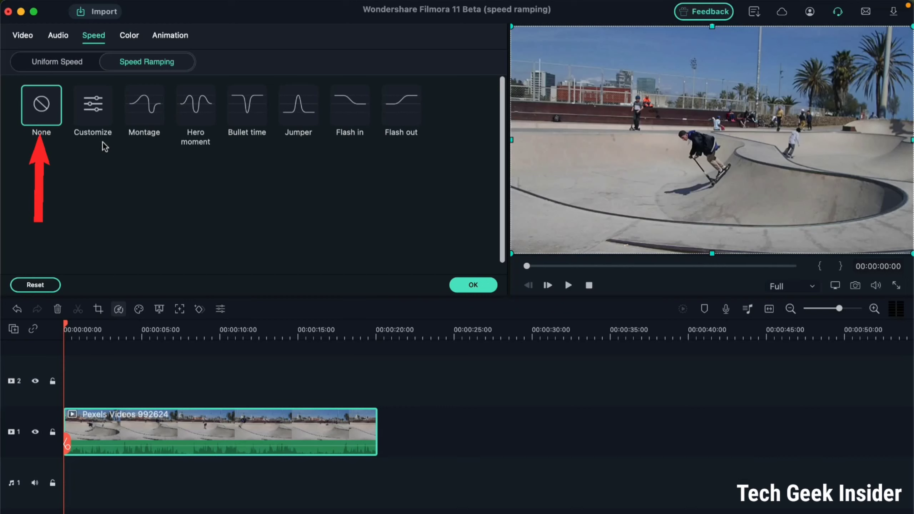
# - Select the Customize ramp preset, showing a flat 1.0x curve with three points
pyautogui.click(49, 114)
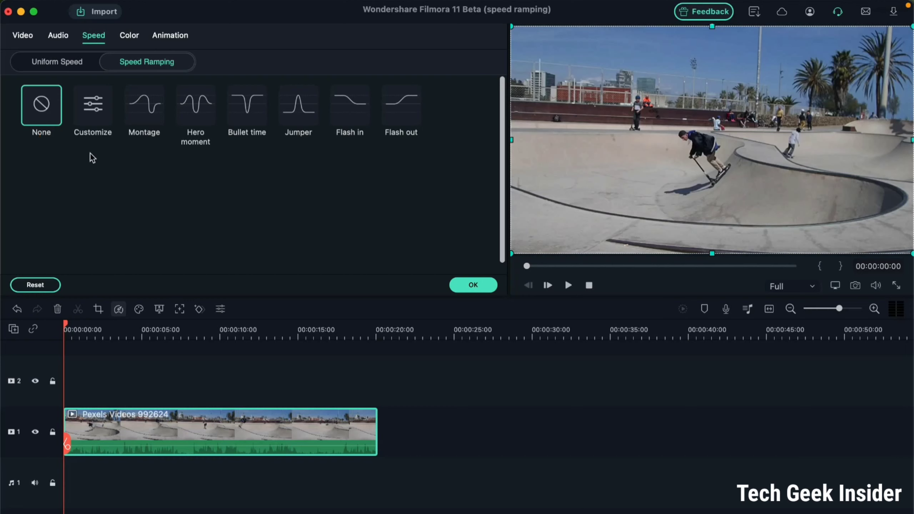
pyautogui.click(93, 114)
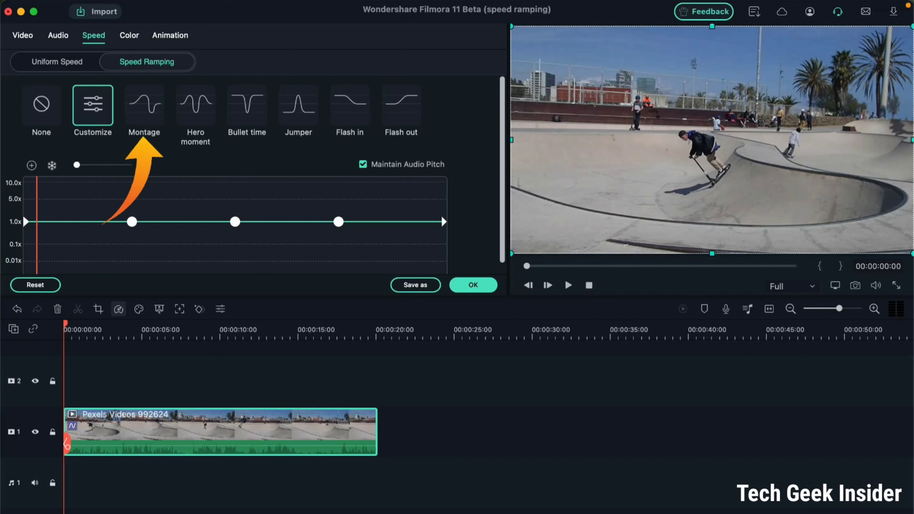
# - Apply the Montage ramp (about 5x peak, 0.1x dip), nudging the peak point slightly later
pyautogui.click(144, 114)
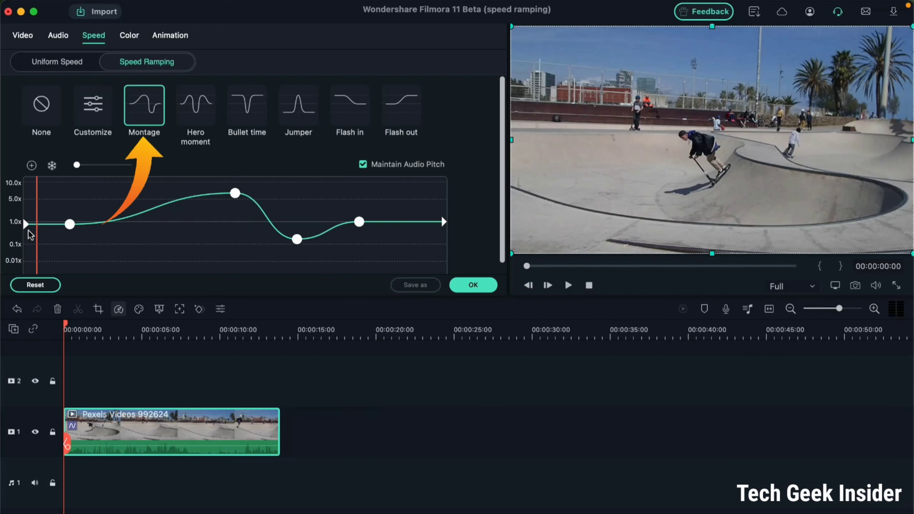
pyautogui.click(70, 224)
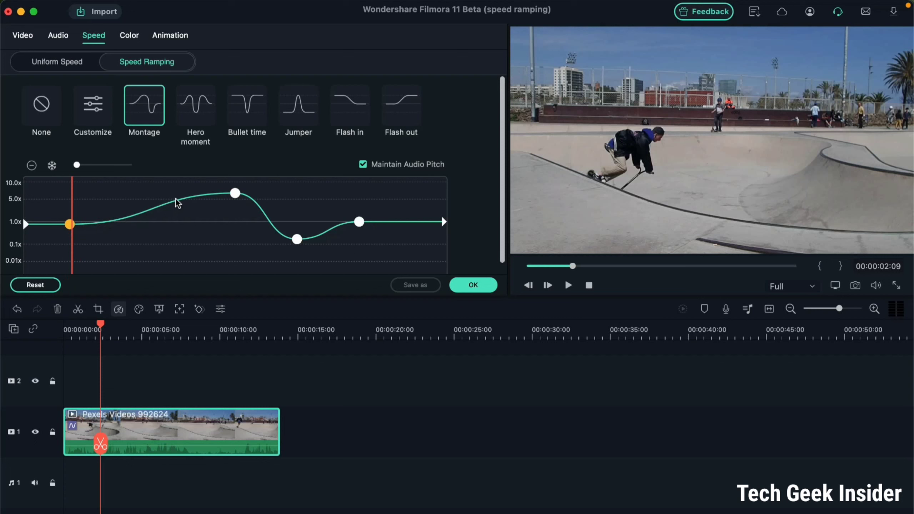
pyautogui.click(235, 194)
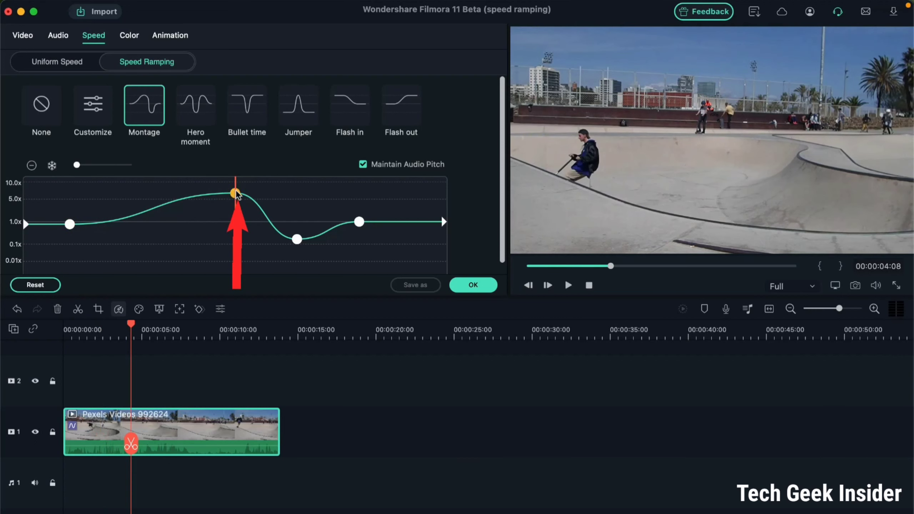
pyautogui.moveTo(235, 194); pyautogui.dragTo(238, 192)
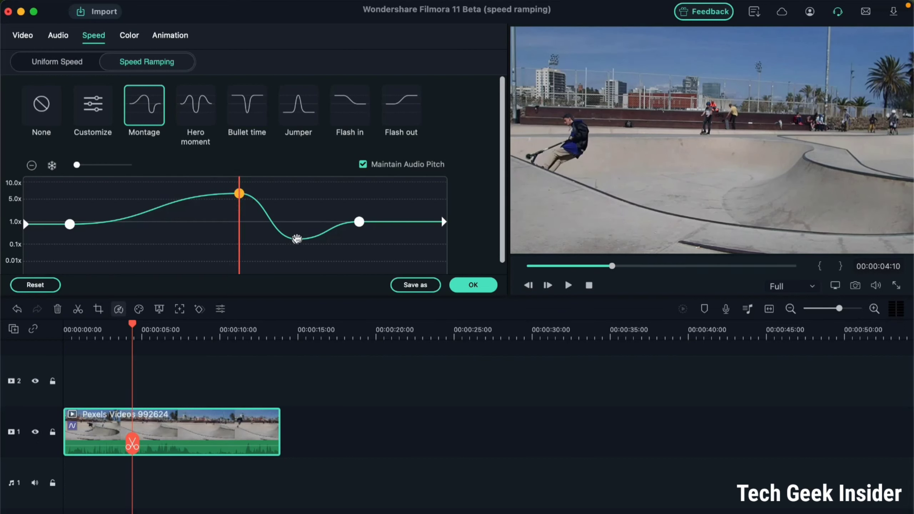
pyautogui.click(297, 240)
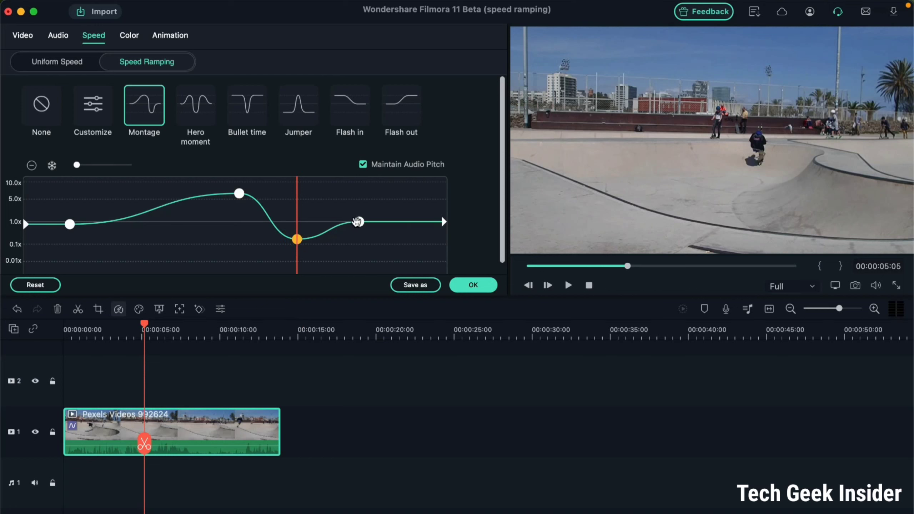
pyautogui.click(359, 222)
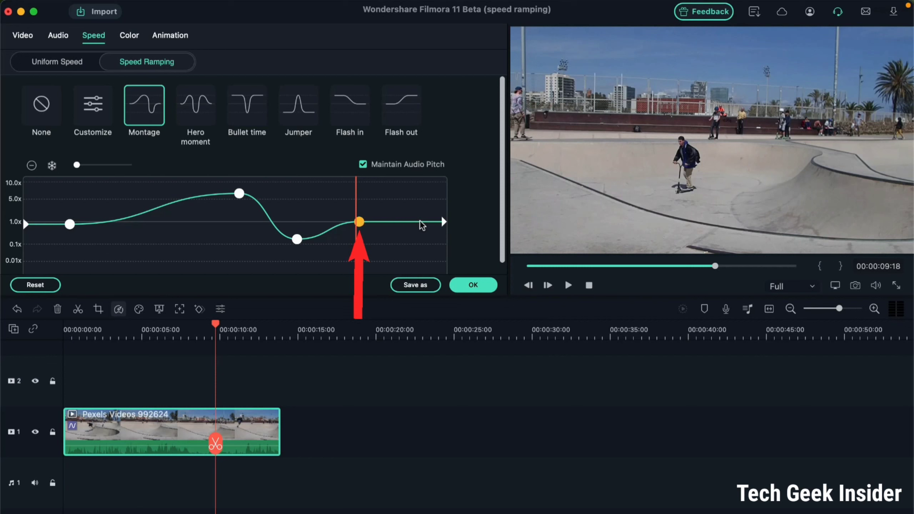
pyautogui.moveTo(215, 324); pyautogui.dragTo(45, 349)
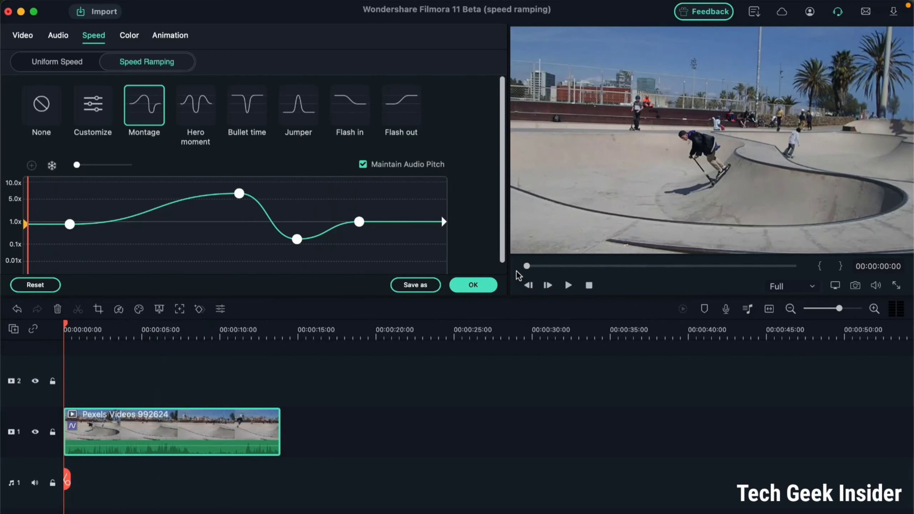
pyautogui.click(472, 285)
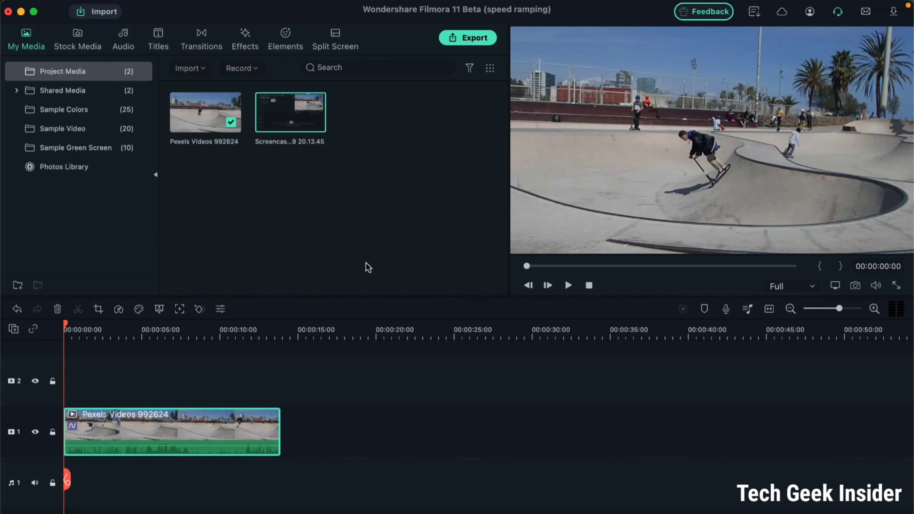
pyautogui.doubleClick(207, 431)
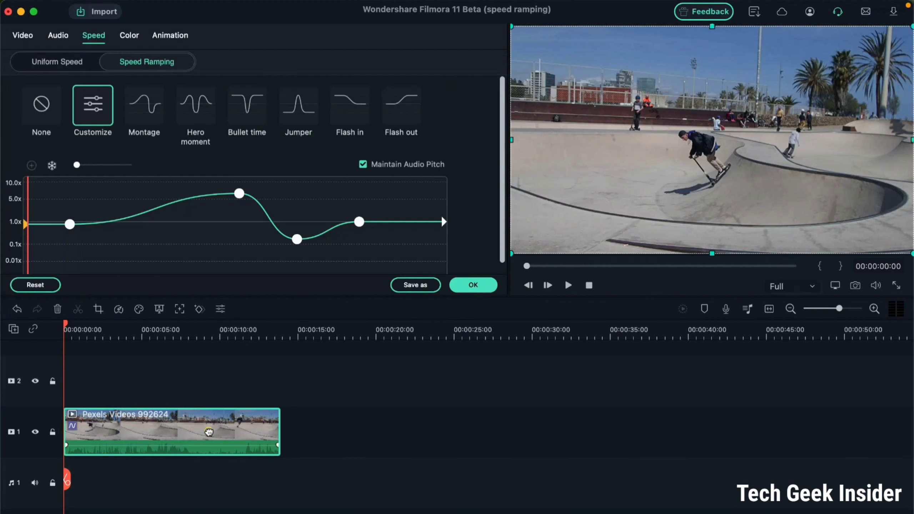
pyautogui.click(568, 286)
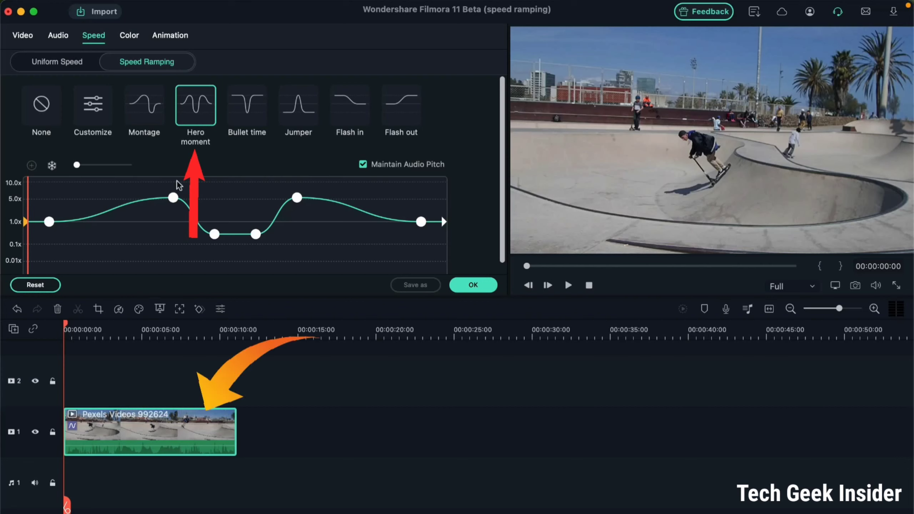
# - Compare the Montage, Bullet time and Hero moment presets, finishing with Hero moment applied
pyautogui.click(148, 108)
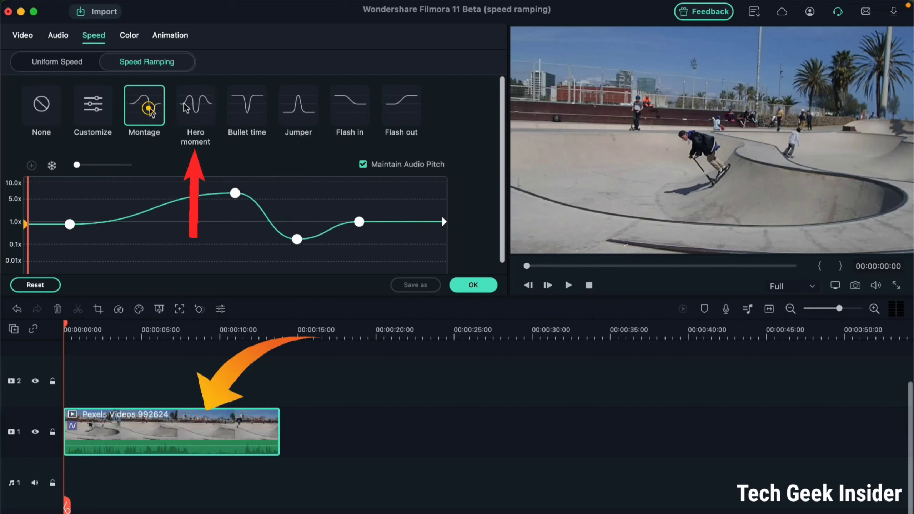
pyautogui.click(196, 105)
pyautogui.click(249, 105)
pyautogui.click(194, 110)
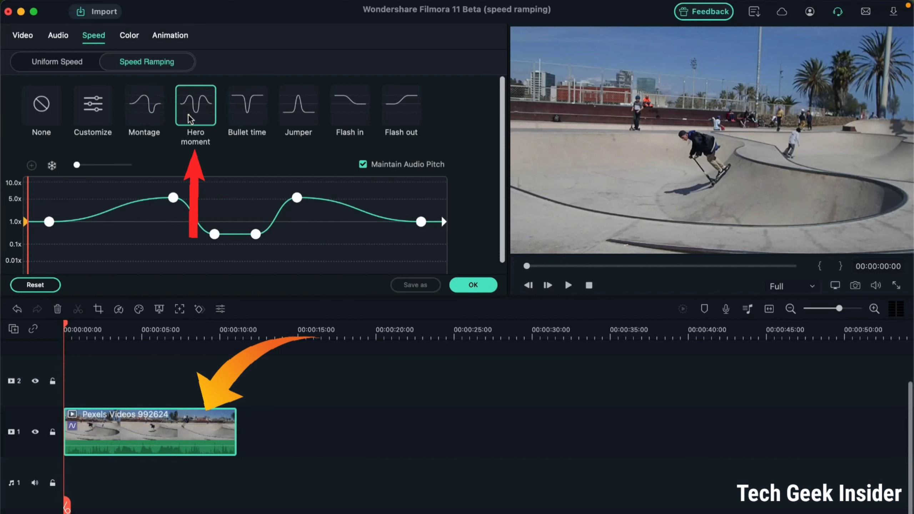
pyautogui.click(158, 119)
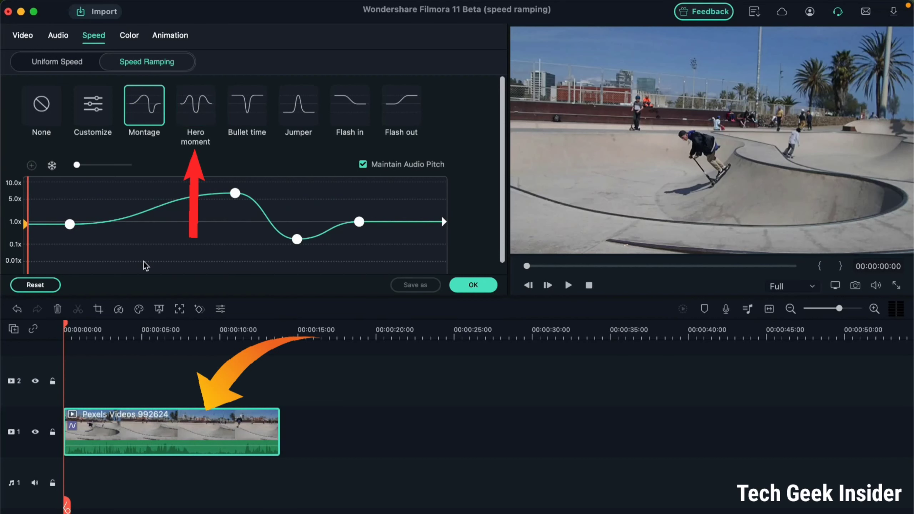
pyautogui.click(206, 104)
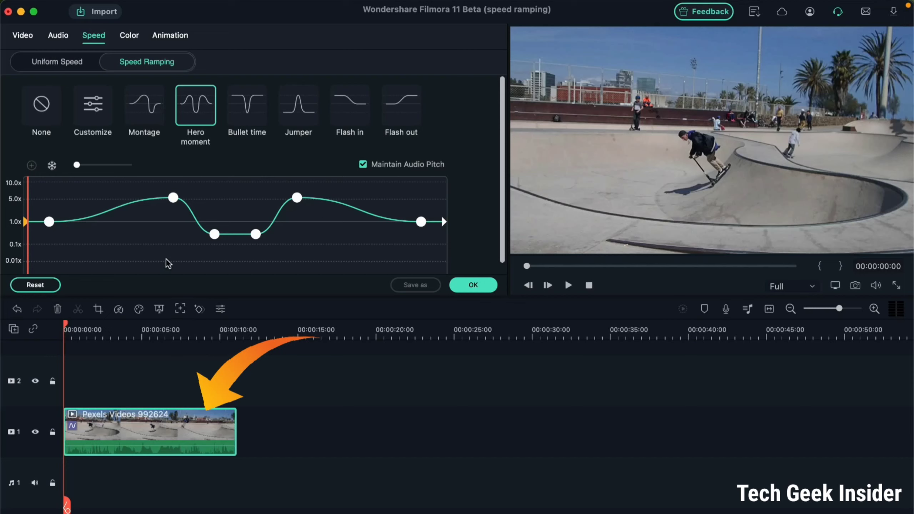
pyautogui.click(148, 109)
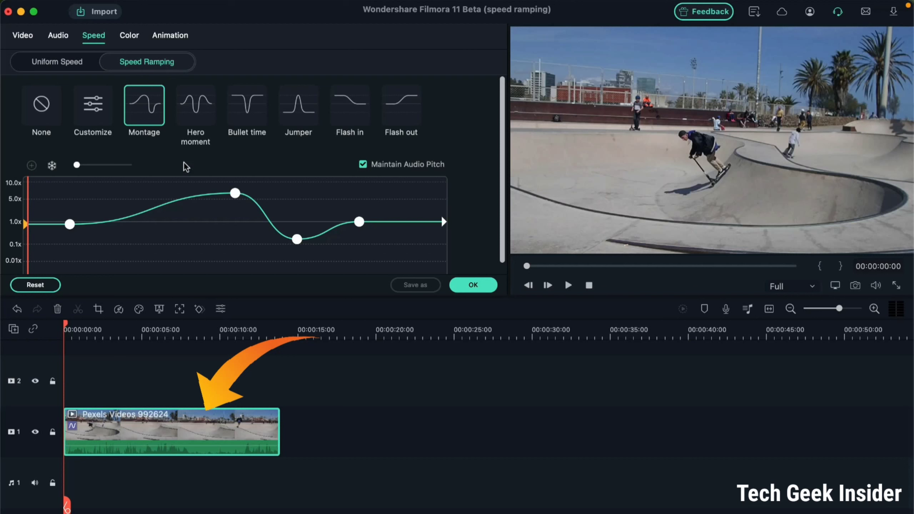
pyautogui.click(196, 108)
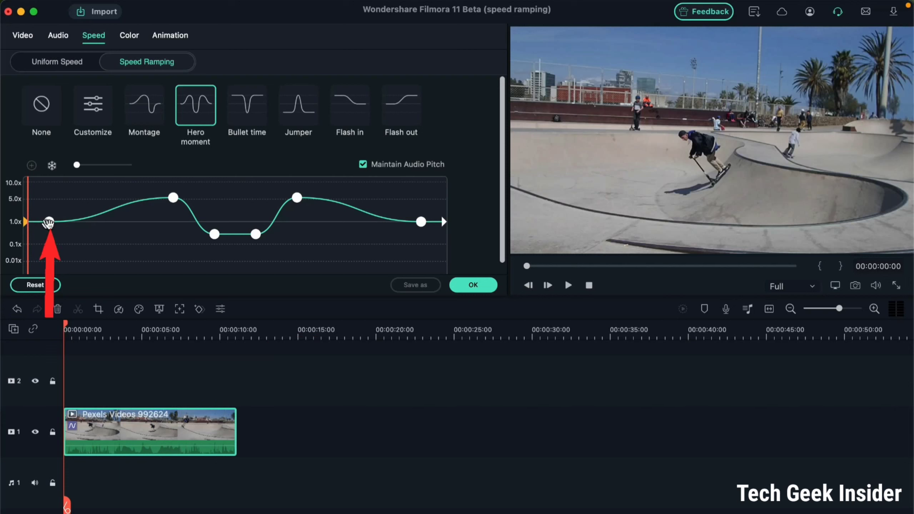
# - Inspect the Hero moment curve's two fast peaks and slow middle, then play the clip from start
pyautogui.click(50, 222)
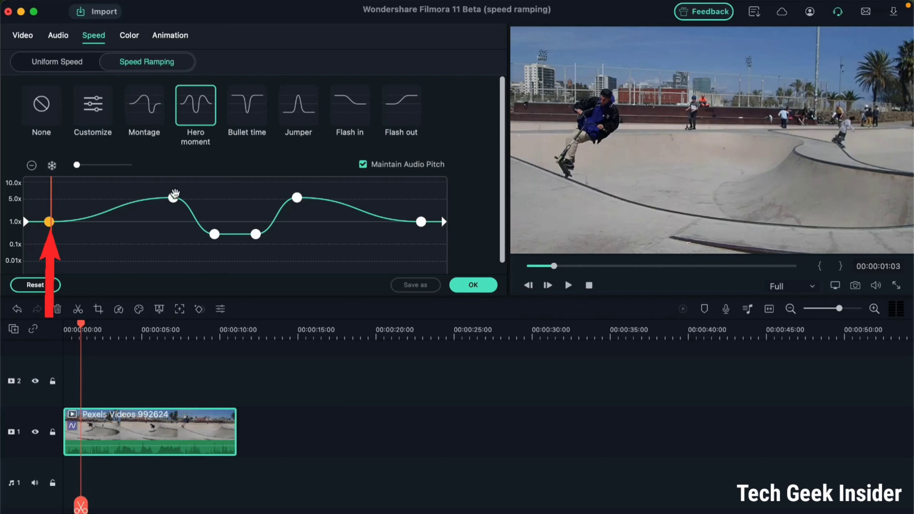
pyautogui.click(175, 195)
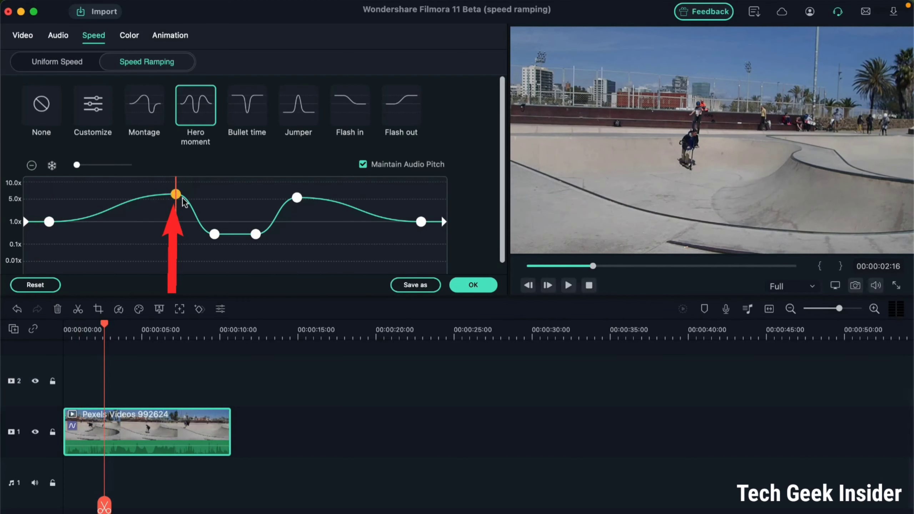
pyautogui.click(214, 234)
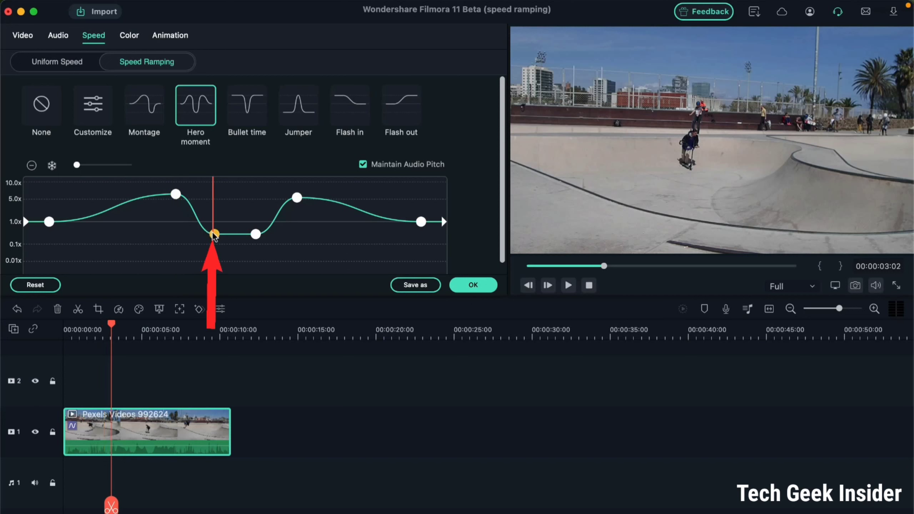
pyautogui.click(255, 235)
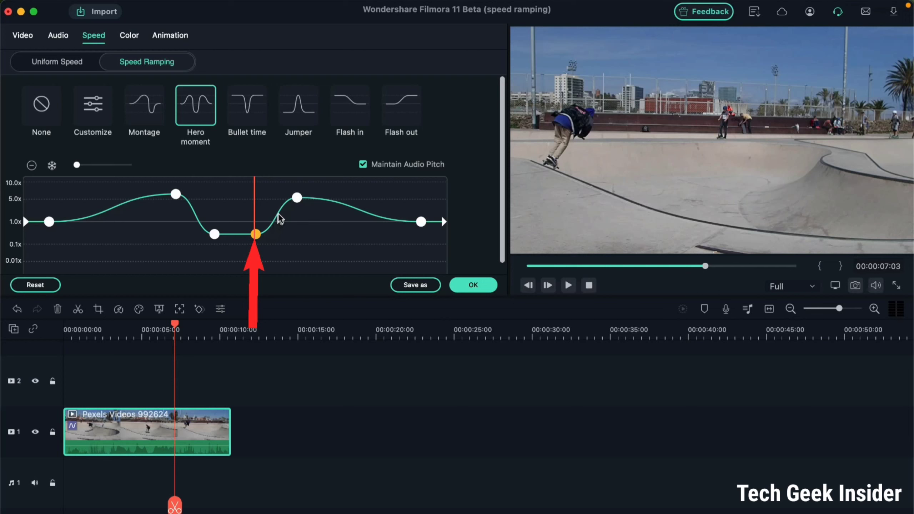
pyautogui.click(299, 198)
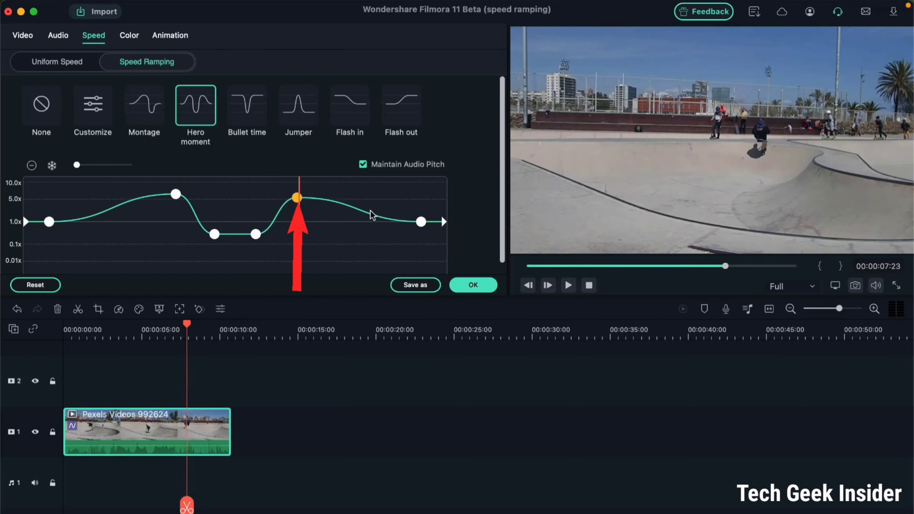
pyautogui.click(419, 221)
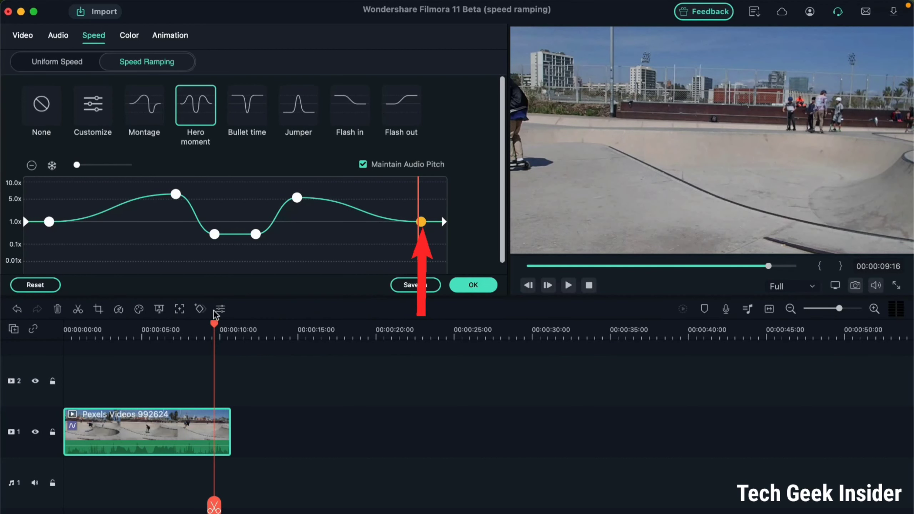
pyautogui.moveTo(214, 326); pyautogui.dragTo(65, 326)
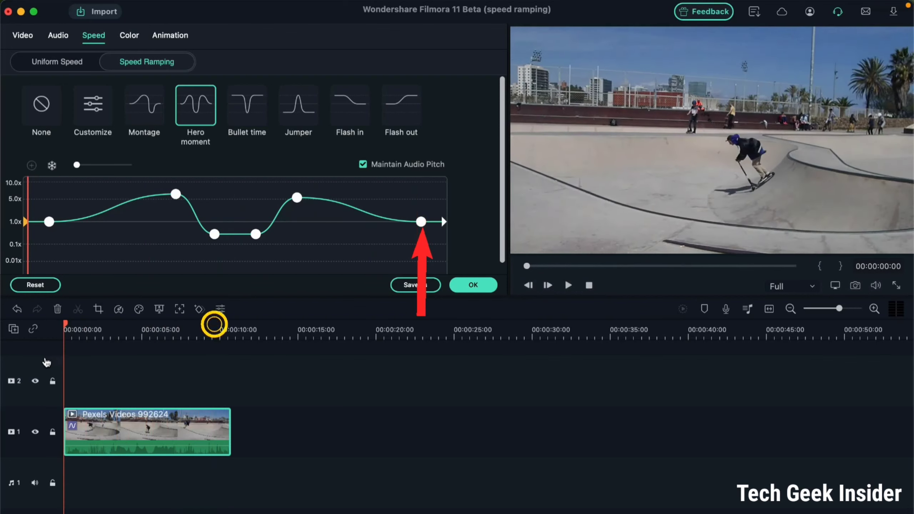
pyautogui.click(568, 285)
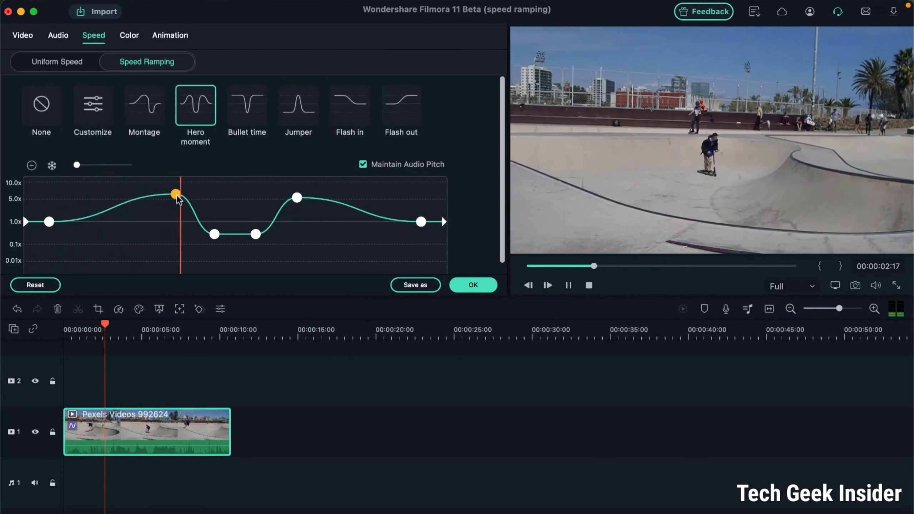
# - Confirm the ramp with OK, reopen the clip's speed ramping and switch to Bullet time
pyautogui.click(474, 286)
pyautogui.doubleClick(212, 427)
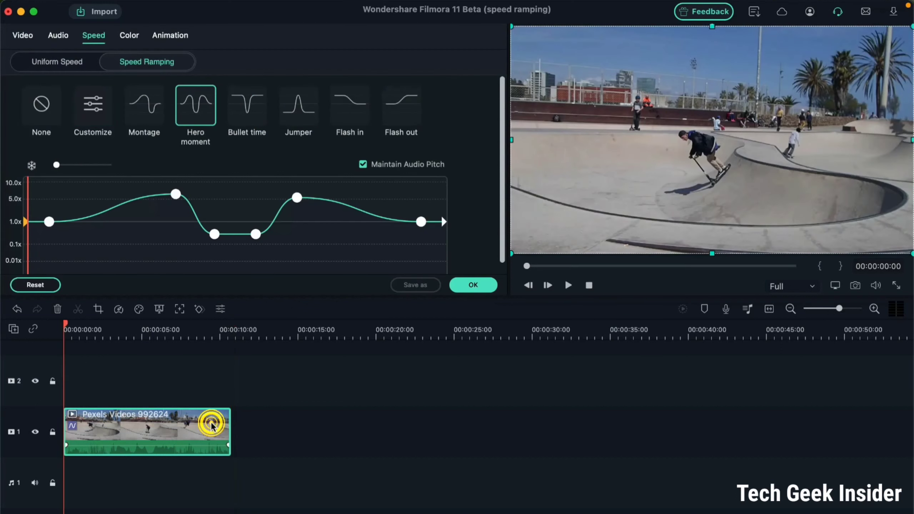
pyautogui.click(239, 100)
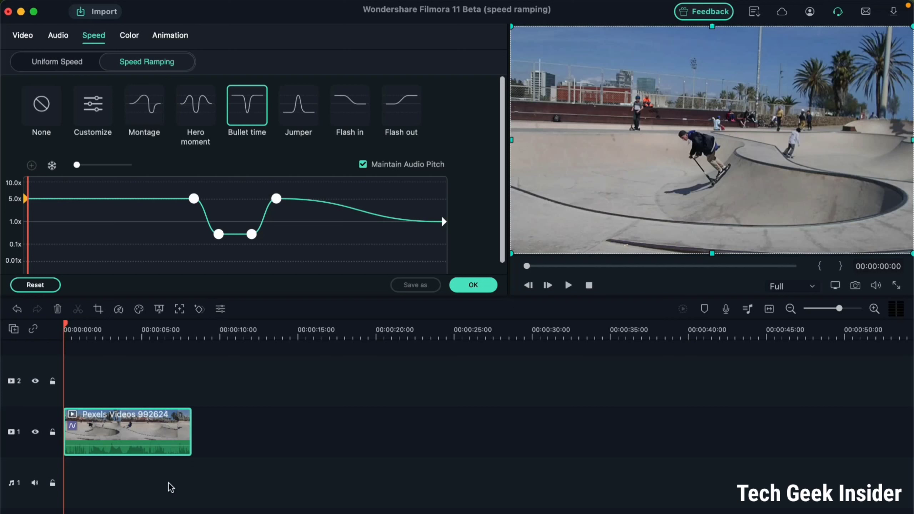
pyautogui.click(285, 110)
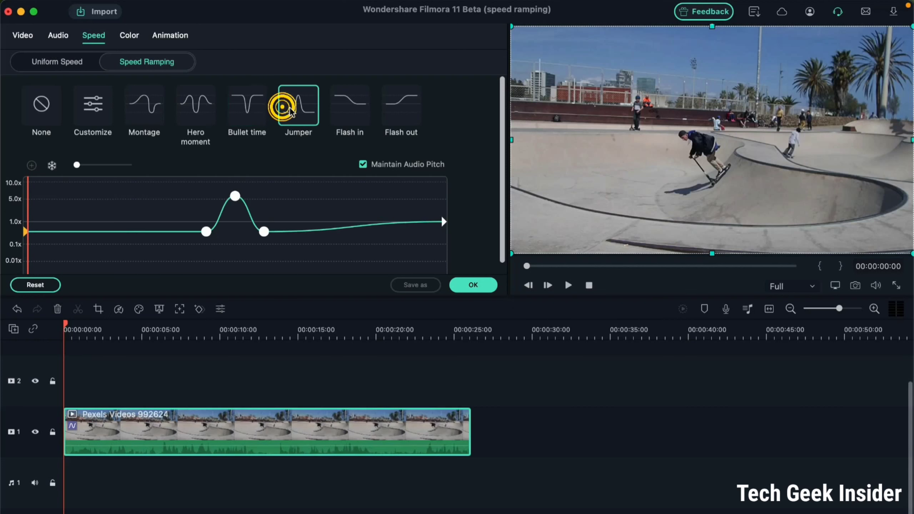
pyautogui.click(236, 103)
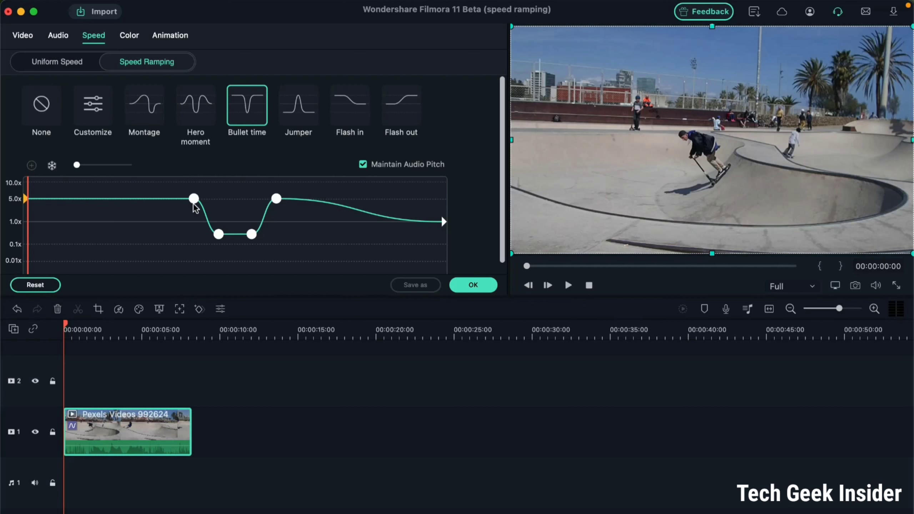
# - Drag Bullet time points: first to about 3.0x, slowest point later, 5.0x point to about 1.5x
pyautogui.moveTo(193, 199); pyautogui.dragTo(162, 210)
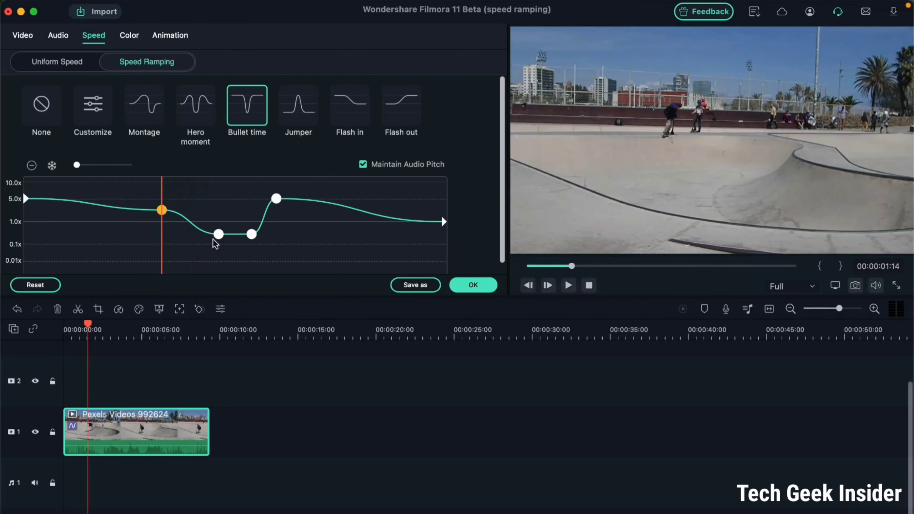
pyautogui.moveTo(251, 234); pyautogui.dragTo(261, 240)
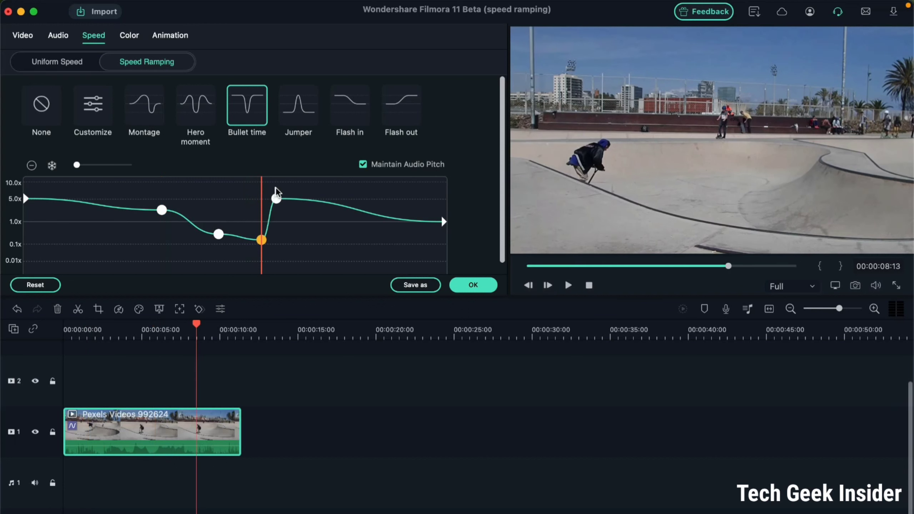
pyautogui.moveTo(276, 198); pyautogui.dragTo(310, 221)
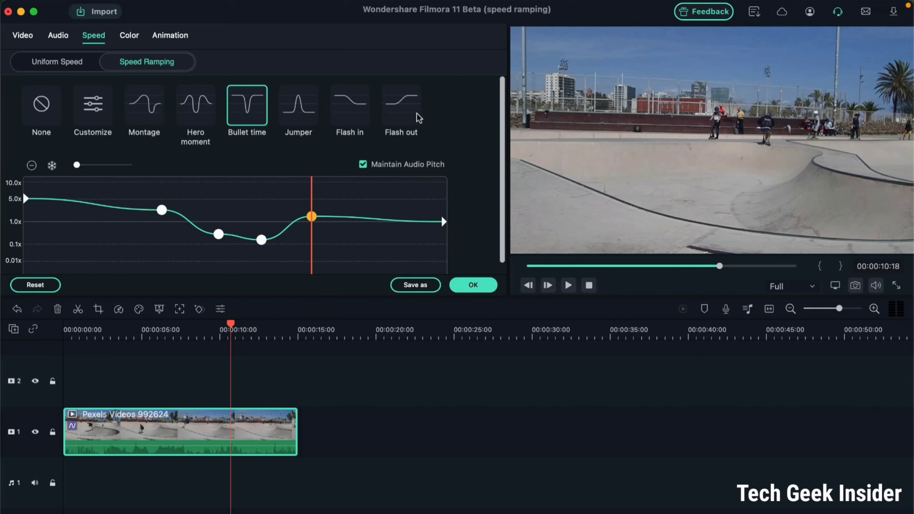
pyautogui.click(361, 217)
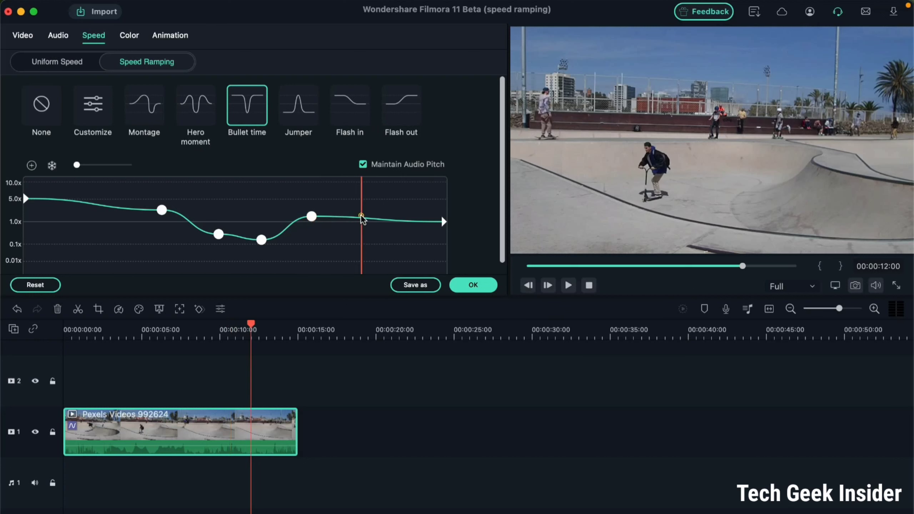
pyautogui.moveTo(361, 217); pyautogui.dragTo(401, 218)
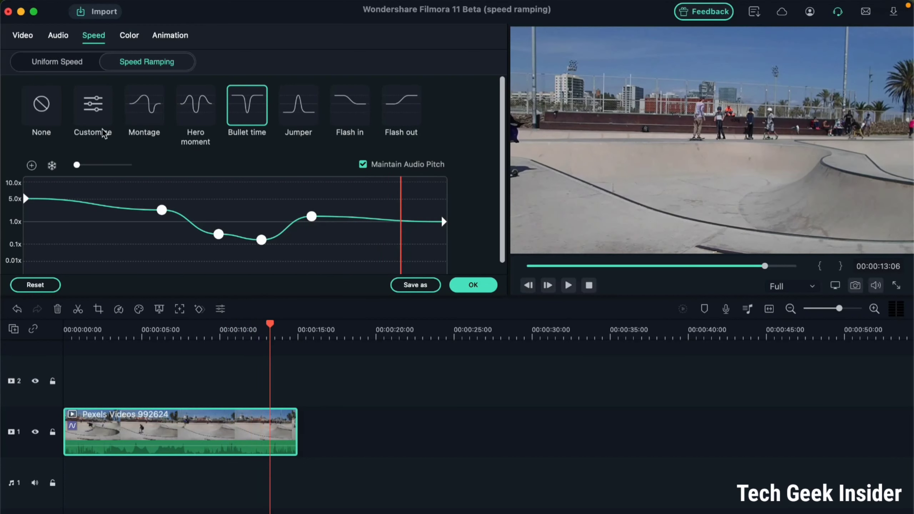
# - Choose Customize, raise the first point to about 8x and drop the second to about 0.01x
pyautogui.click(87, 112)
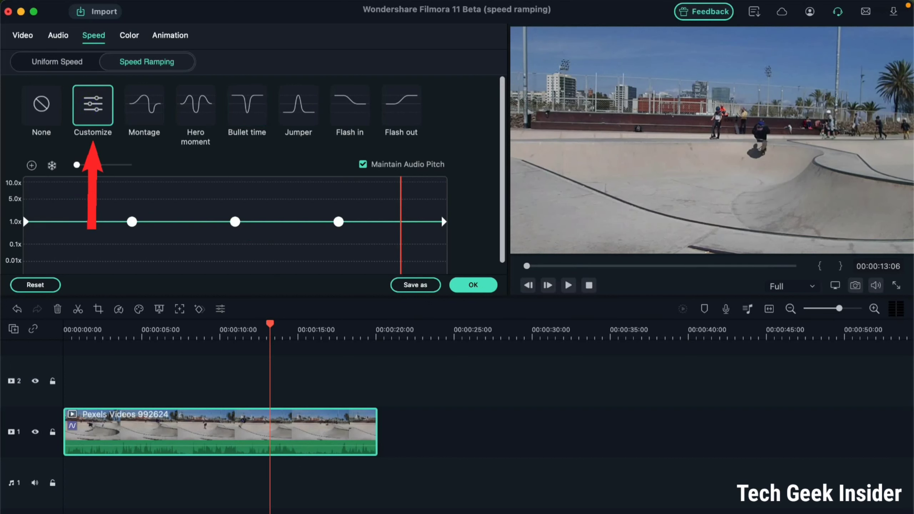
pyautogui.click(72, 217)
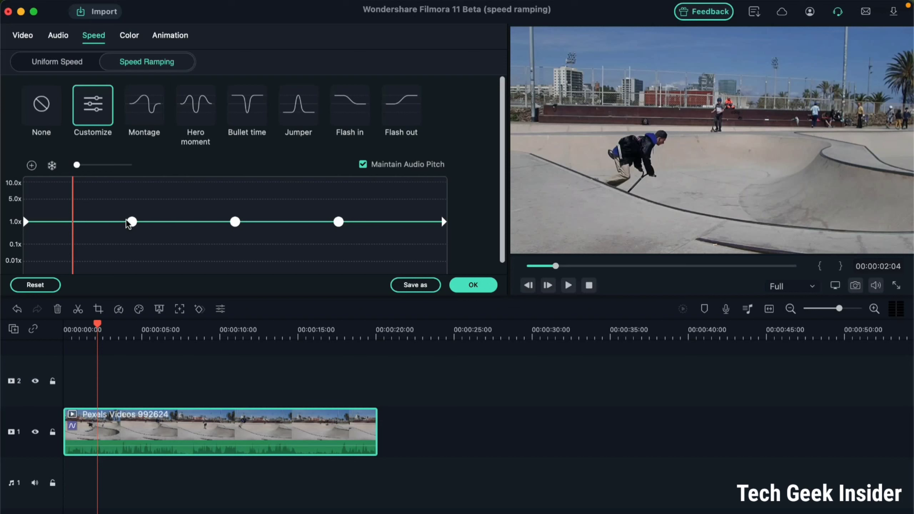
pyautogui.moveTo(131, 222); pyautogui.dragTo(85, 185)
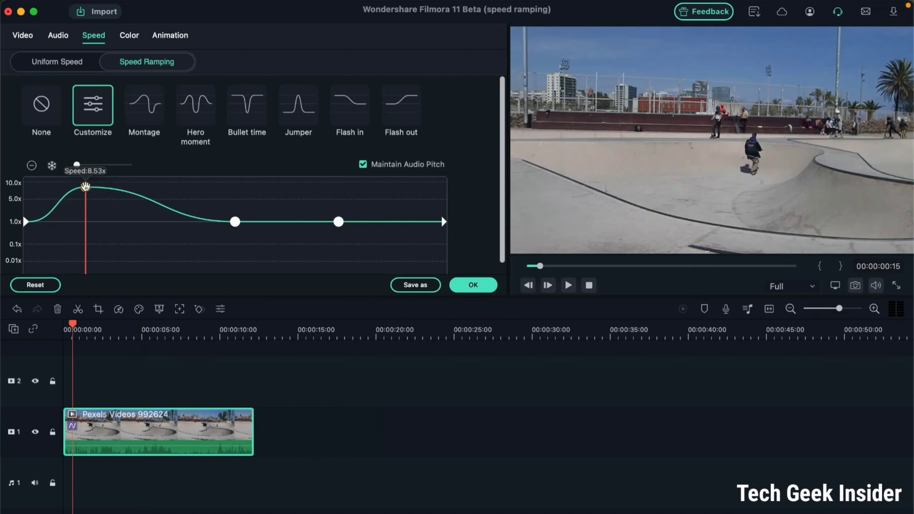
pyautogui.click(234, 224)
pyautogui.moveTo(234, 223); pyautogui.dragTo(182, 260)
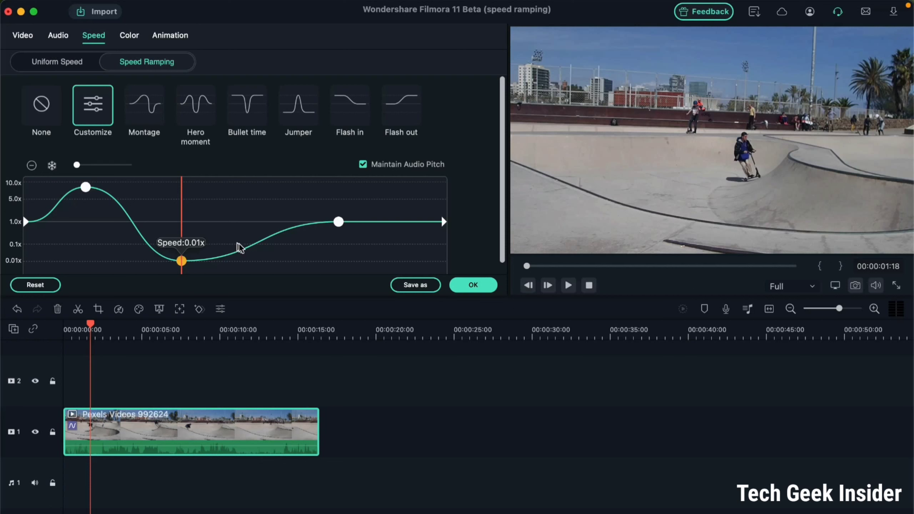
# - Move the playhead along the custom curve to the spot where a new point goes
pyautogui.click(223, 218)
pyautogui.click(238, 210)
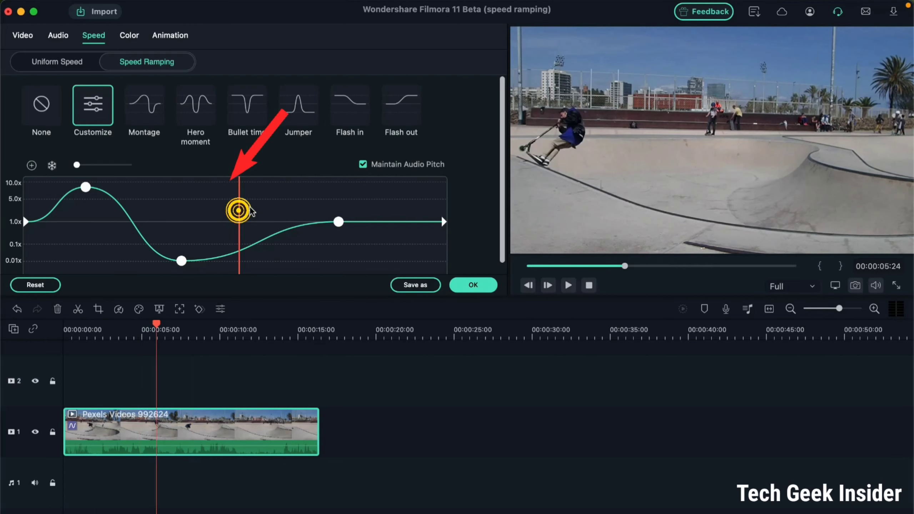
pyautogui.click(273, 200)
pyautogui.click(233, 204)
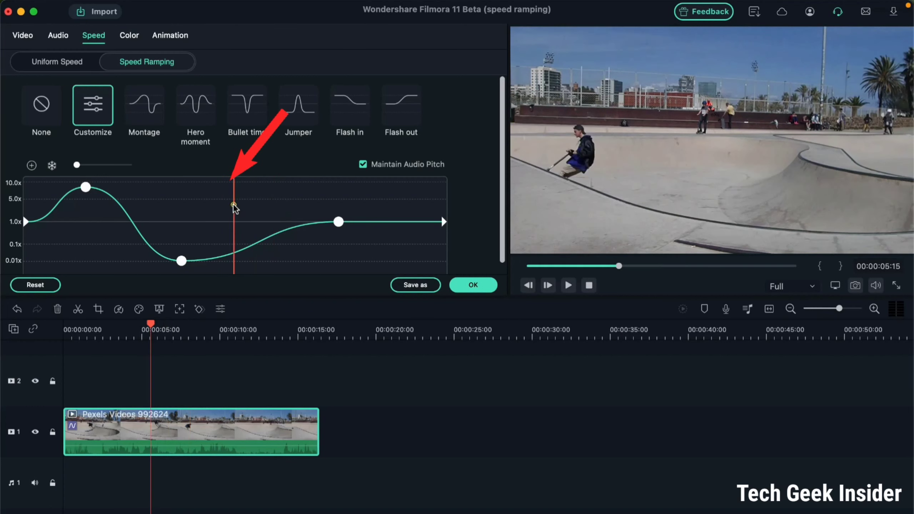
pyautogui.click(129, 204)
pyautogui.click(131, 205)
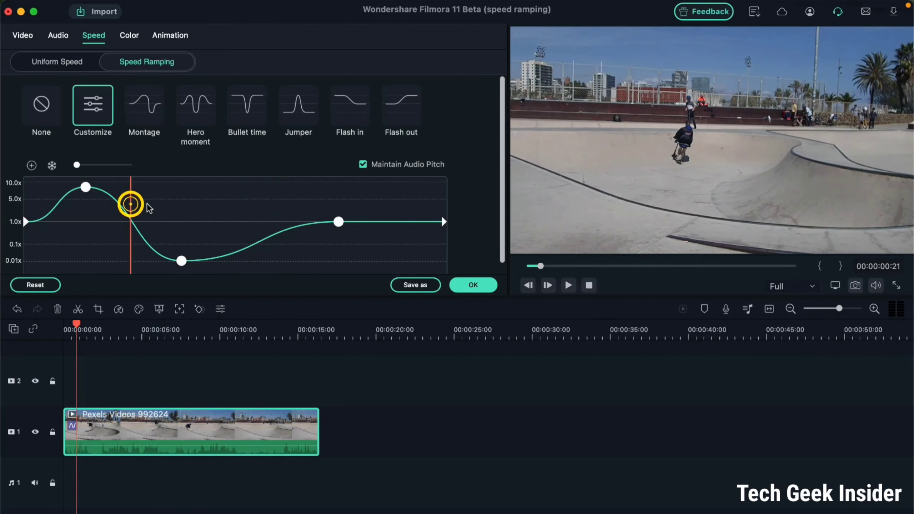
pyautogui.click(147, 204)
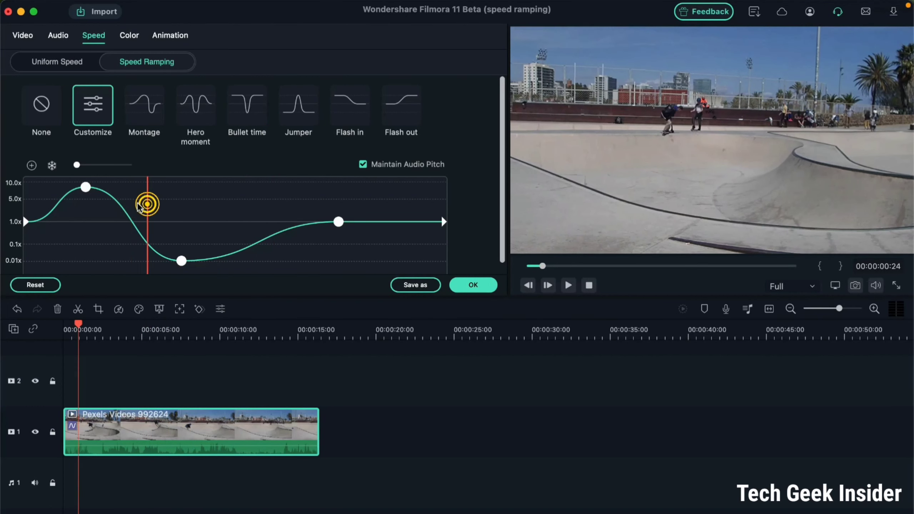
pyautogui.click(235, 194)
pyautogui.click(227, 210)
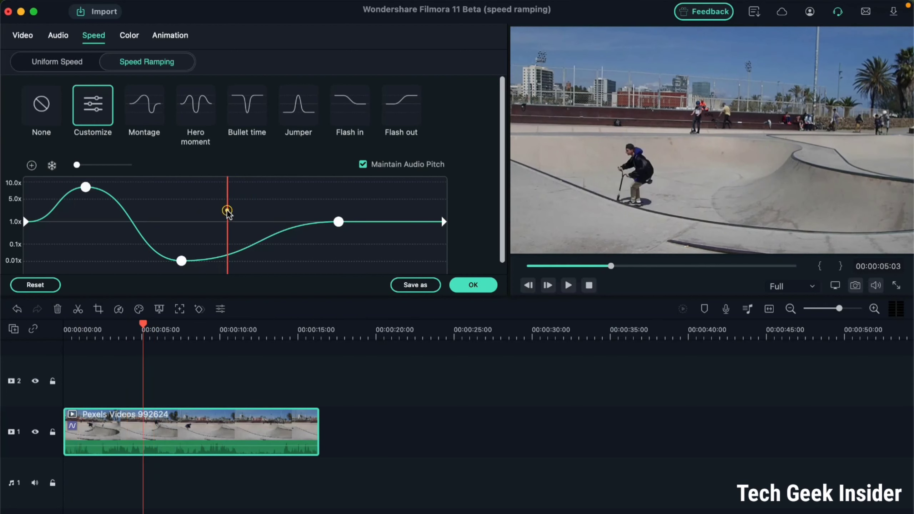
pyautogui.click(249, 205)
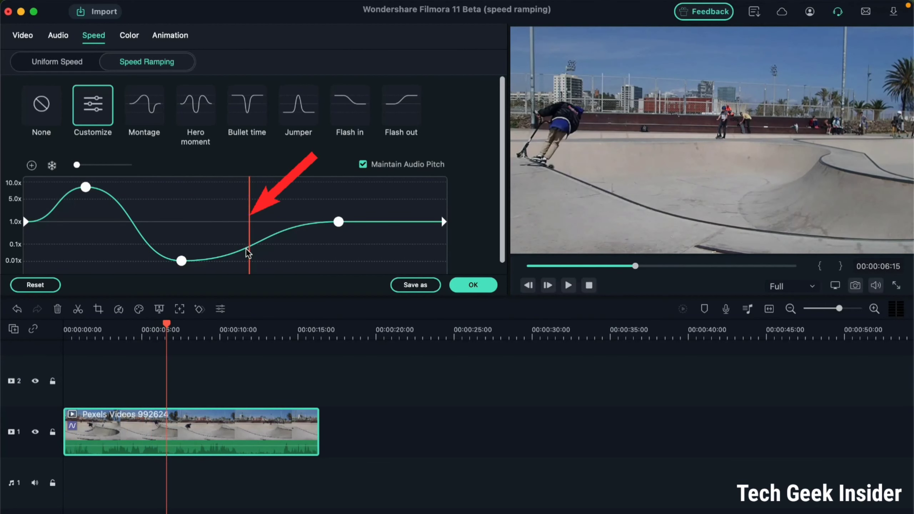
# - Add speed points at four playhead positions along the curve's second half, the last near its end
pyautogui.click(33, 166)
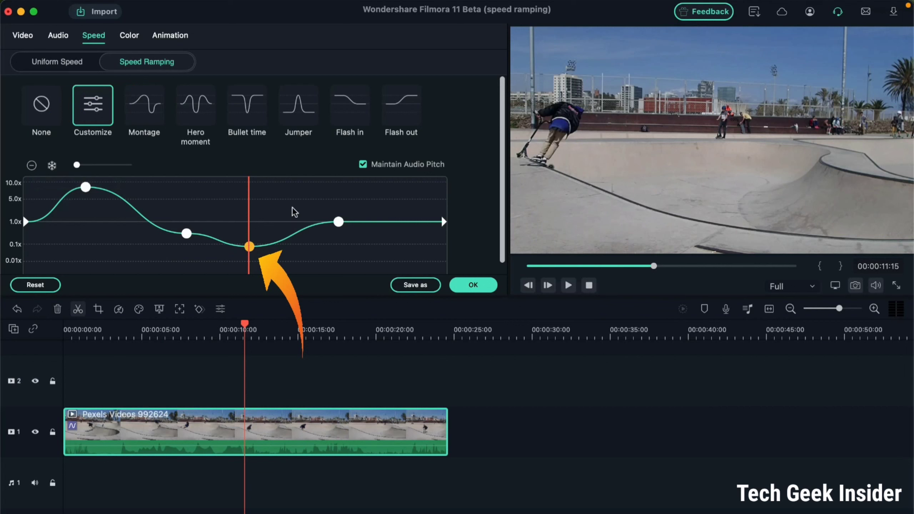
pyautogui.click(296, 197)
pyautogui.click(31, 165)
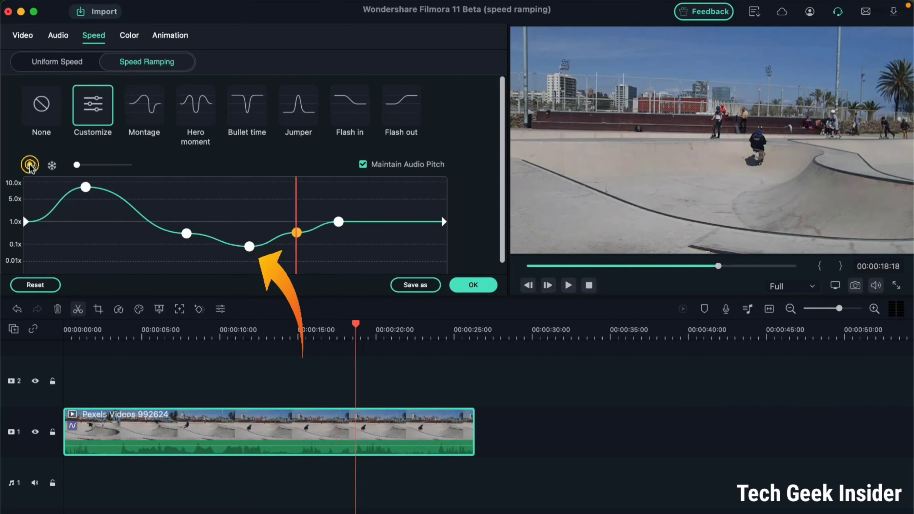
pyautogui.click(374, 182)
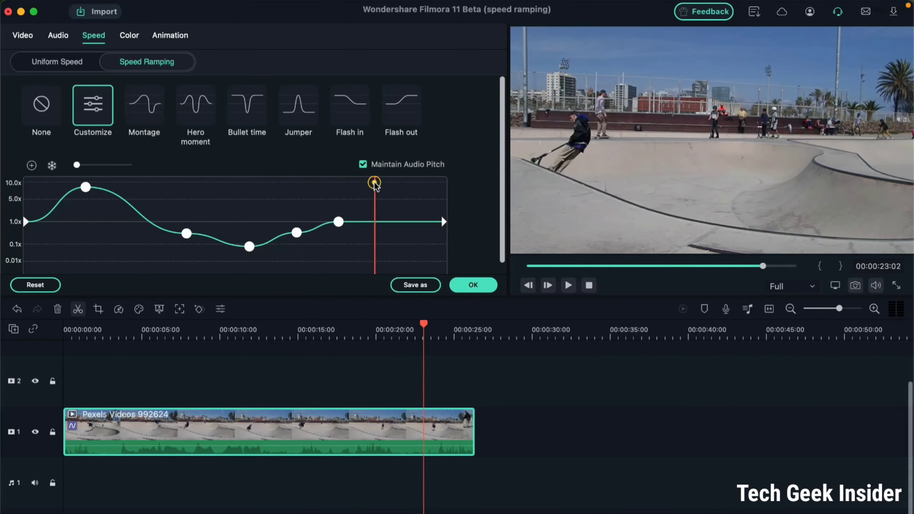
pyautogui.click(32, 166)
pyautogui.click(428, 189)
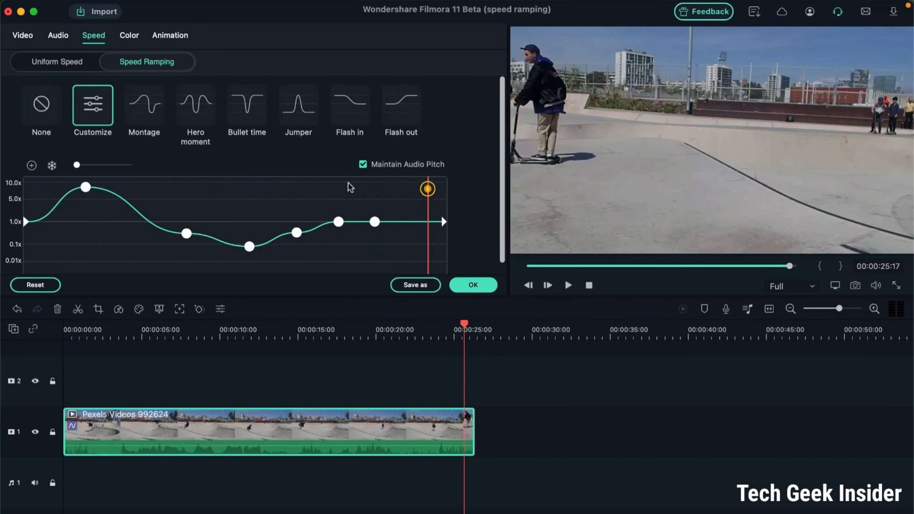
pyautogui.click(32, 166)
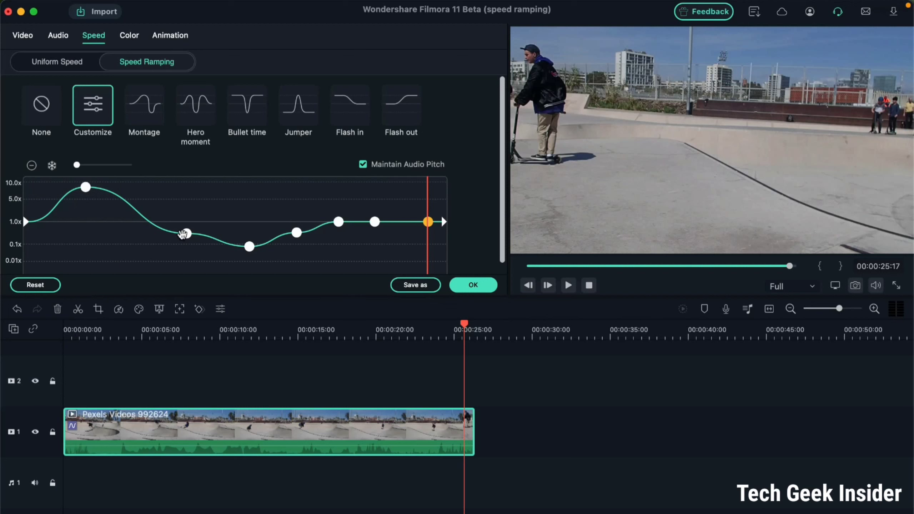
# - Drag the speed points alternately to about 0.05x, 3.4x, 0.01x, 3x, 0.01x, and the last to 0.01x
pyautogui.moveTo(187, 234); pyautogui.dragTo(122, 253)
pyautogui.click(244, 246)
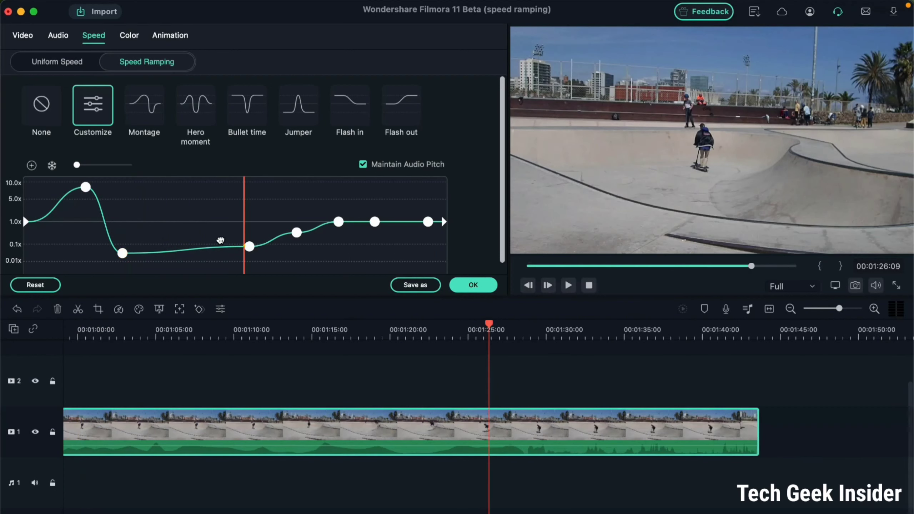
pyautogui.moveTo(248, 245); pyautogui.dragTo(202, 204)
pyautogui.moveTo(296, 232); pyautogui.dragTo(246, 260)
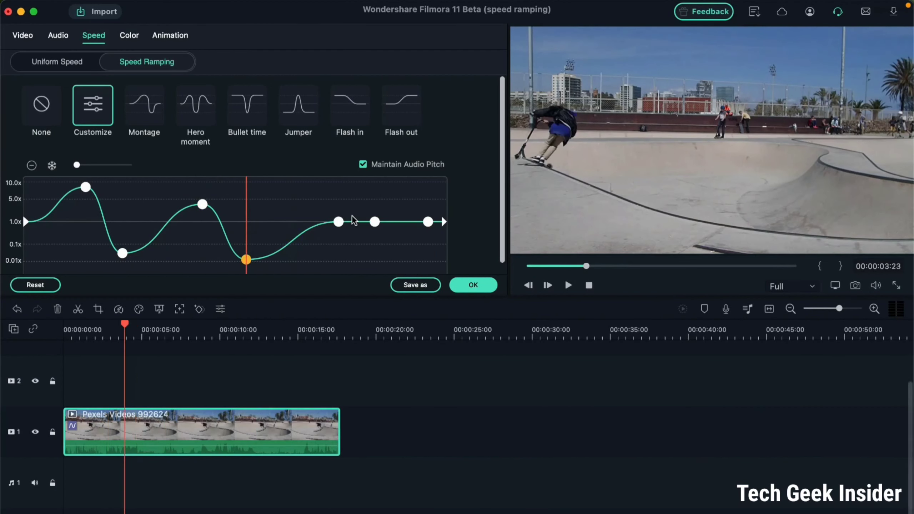
pyautogui.moveTo(337, 221); pyautogui.dragTo(324, 205)
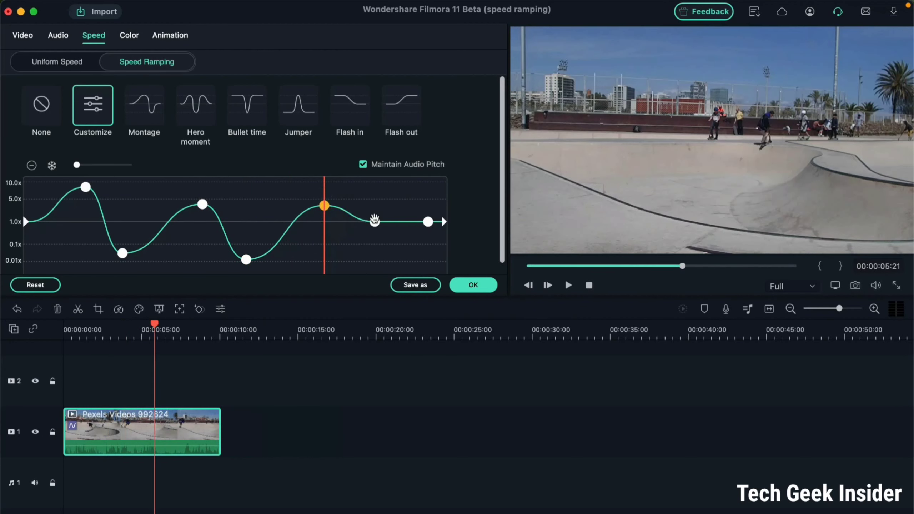
pyautogui.moveTo(375, 221); pyautogui.dragTo(357, 261)
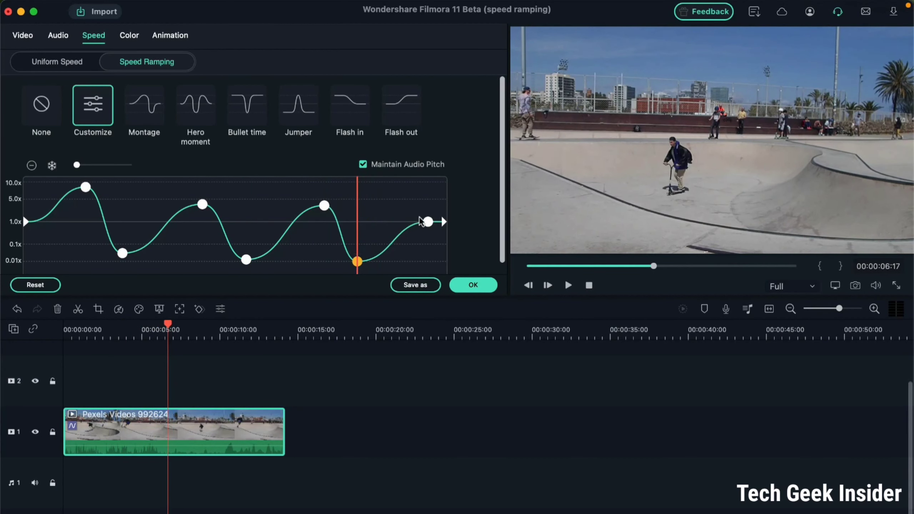
pyautogui.moveTo(427, 224); pyautogui.dragTo(420, 260)
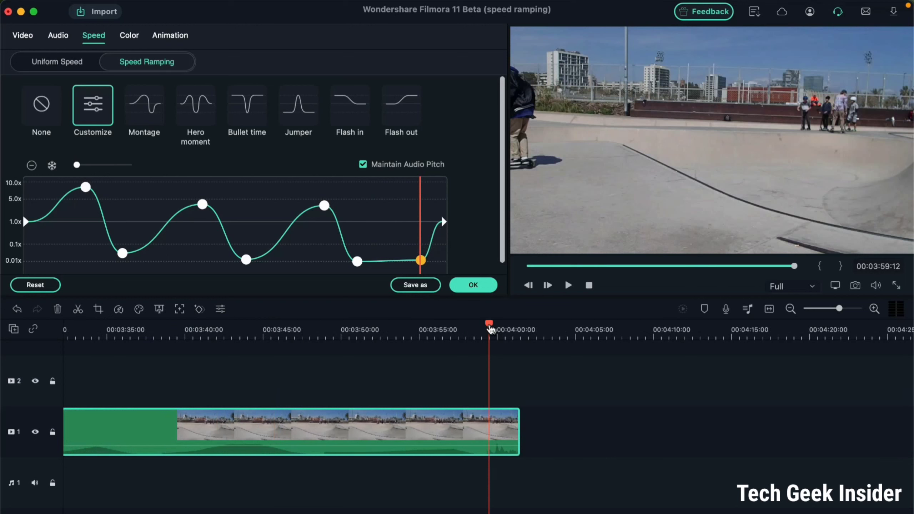
# - Raise the final speed point from 0.01x to about 0.07x
pyautogui.click(483, 320)
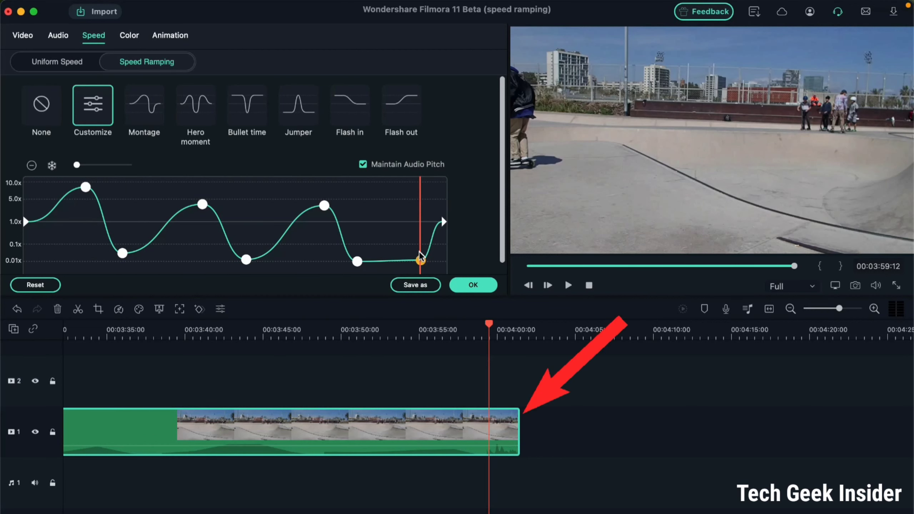
pyautogui.moveTo(421, 260); pyautogui.dragTo(418, 217)
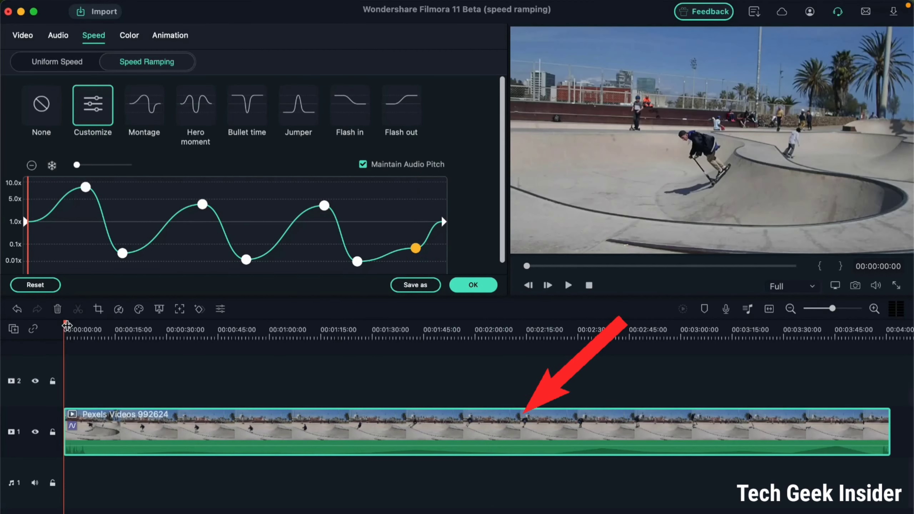